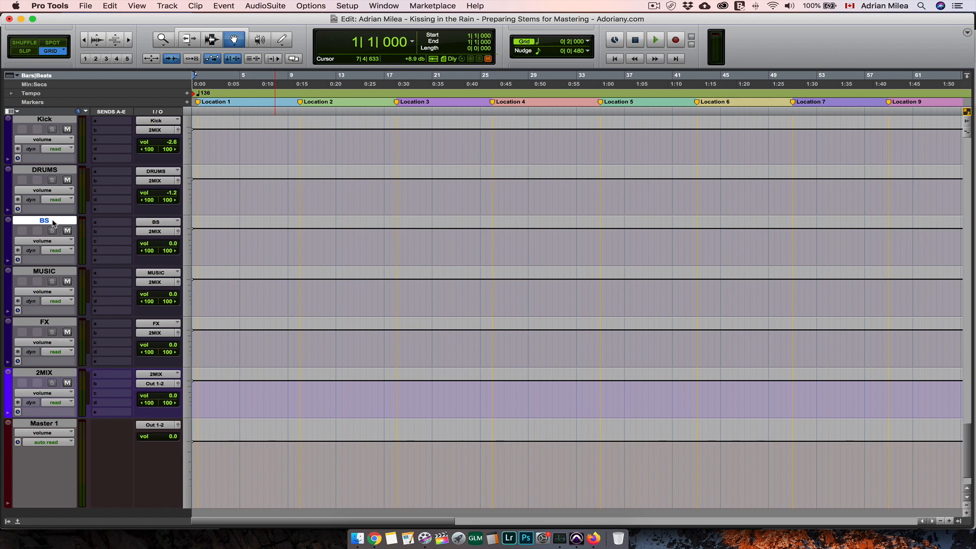
- Switch to Firefox and look through the masterclass bonus page down to its sign-up form
left_click(57, 324)
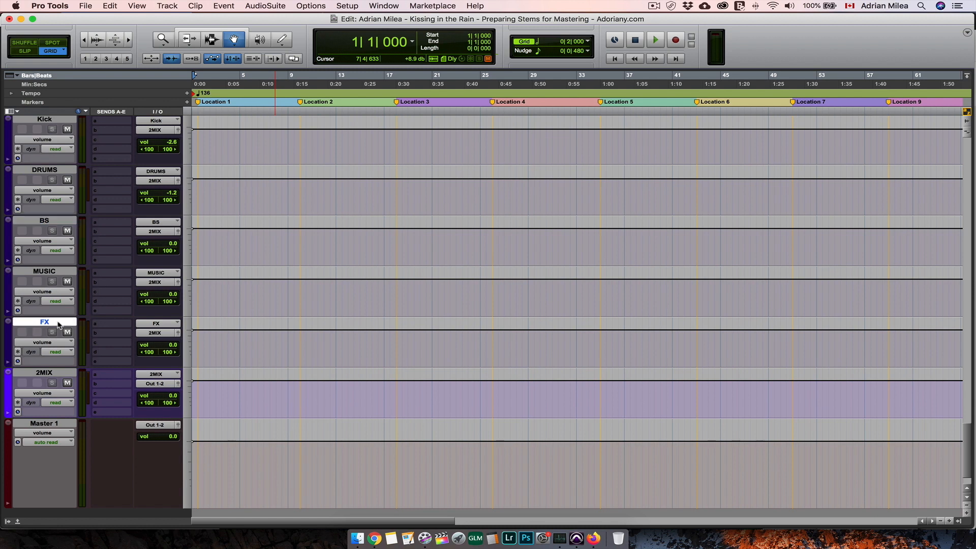
left_click(593, 538)
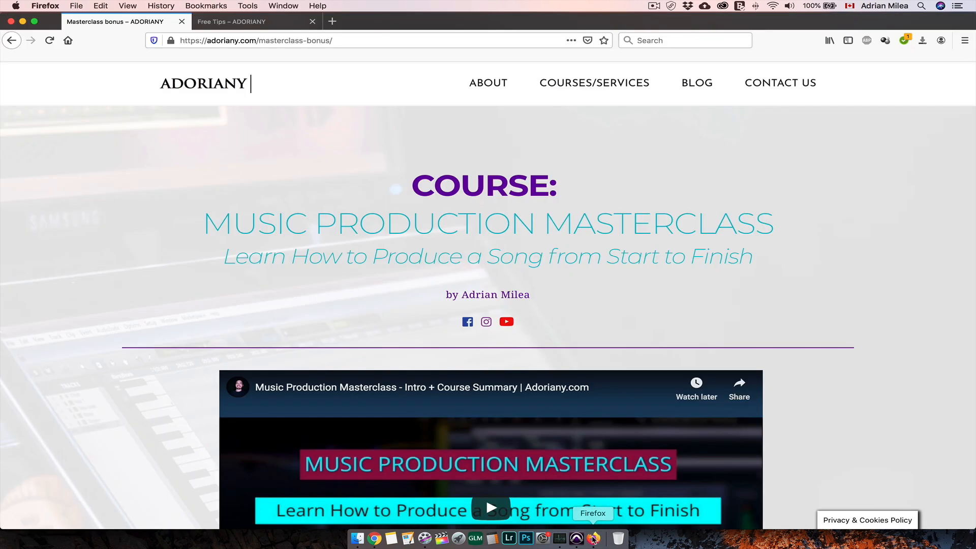
scroll(133, 276, "down", 5)
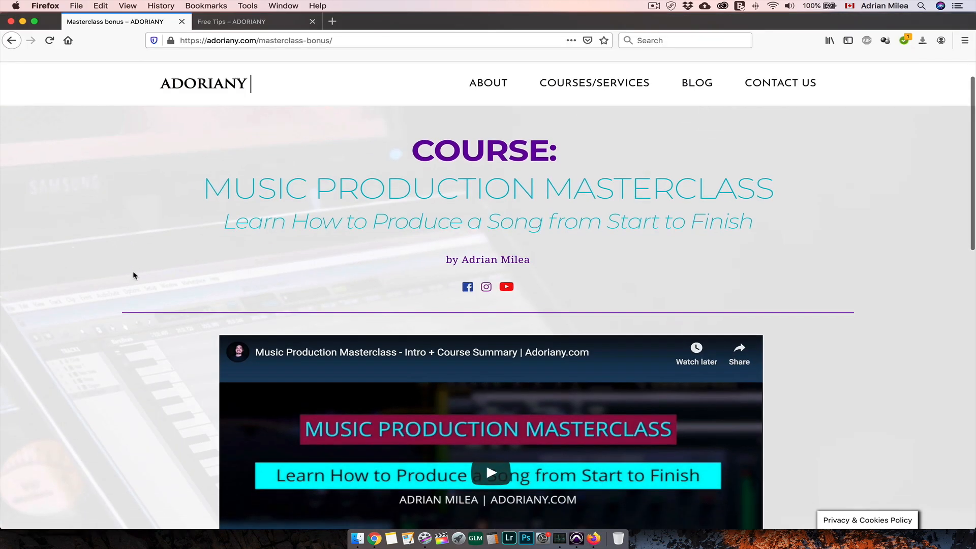
scroll(134, 275, "down", 6)
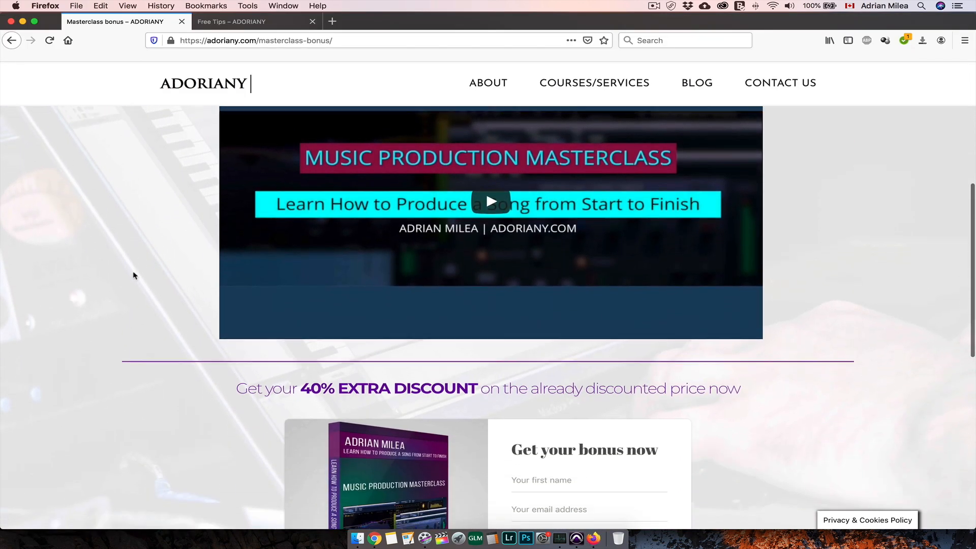
scroll(134, 276, "down", 1)
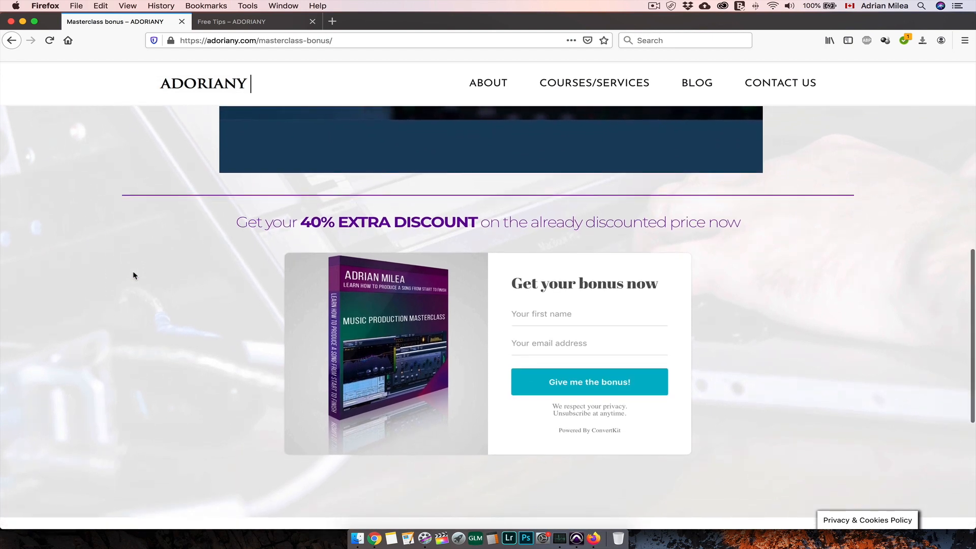
scroll(134, 276, "down", 1)
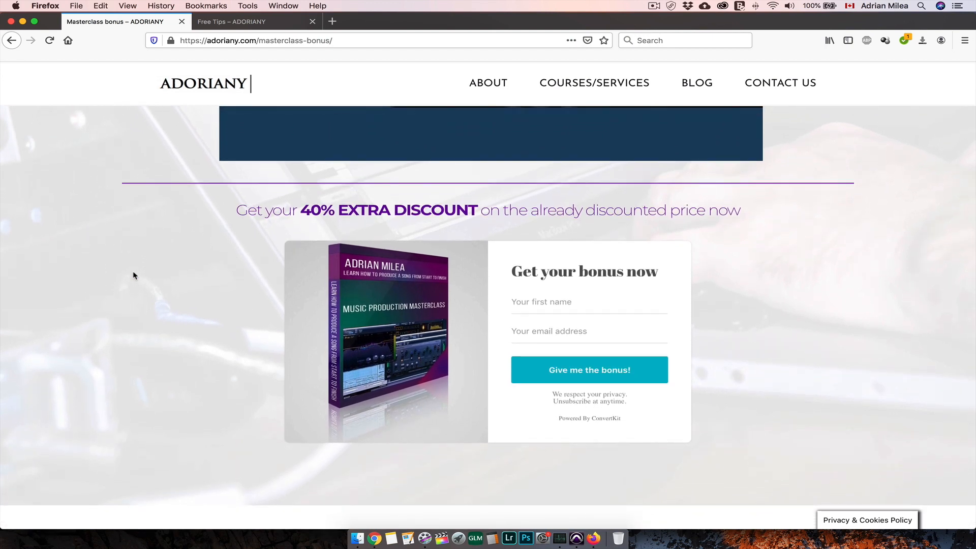
- Switch back to Pro Tools and highlight the tracks from Kick through FX, followed by the 2MIX track alone
left_click(576, 537)
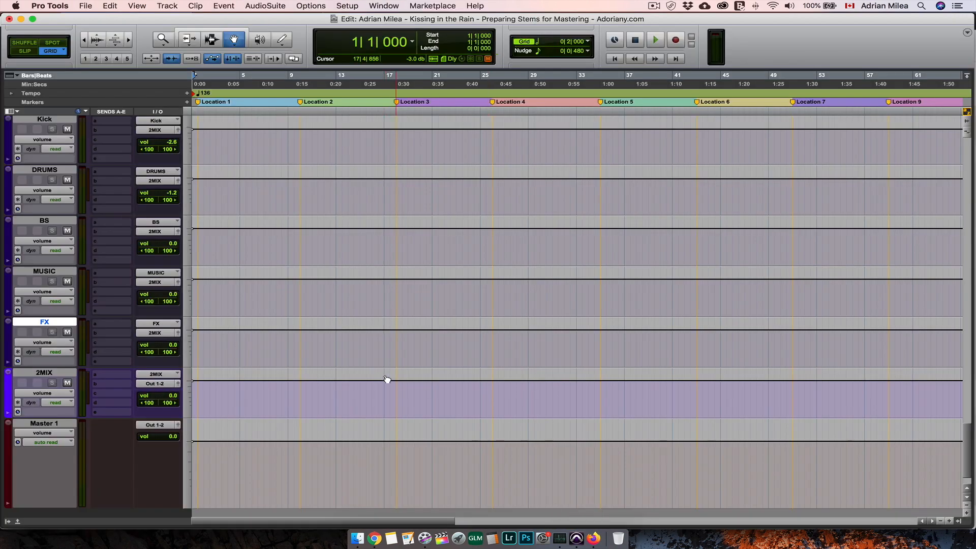
left_click(45, 119)
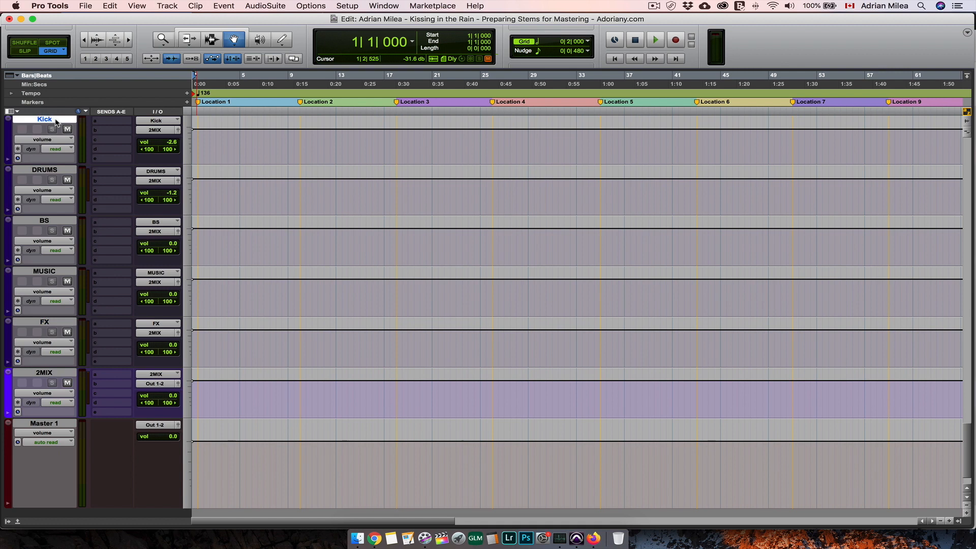
left_click(55, 324, "shift")
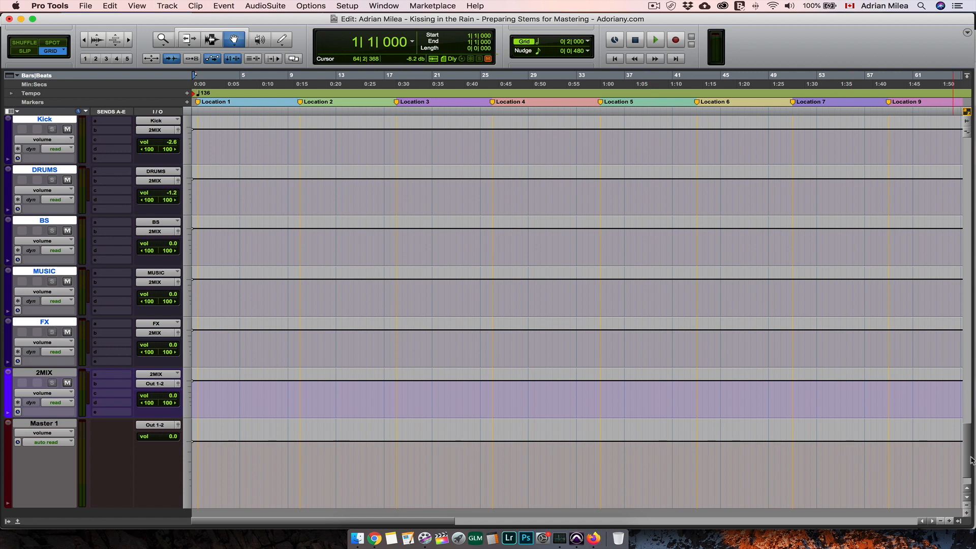
scroll(970, 460, "up", 1)
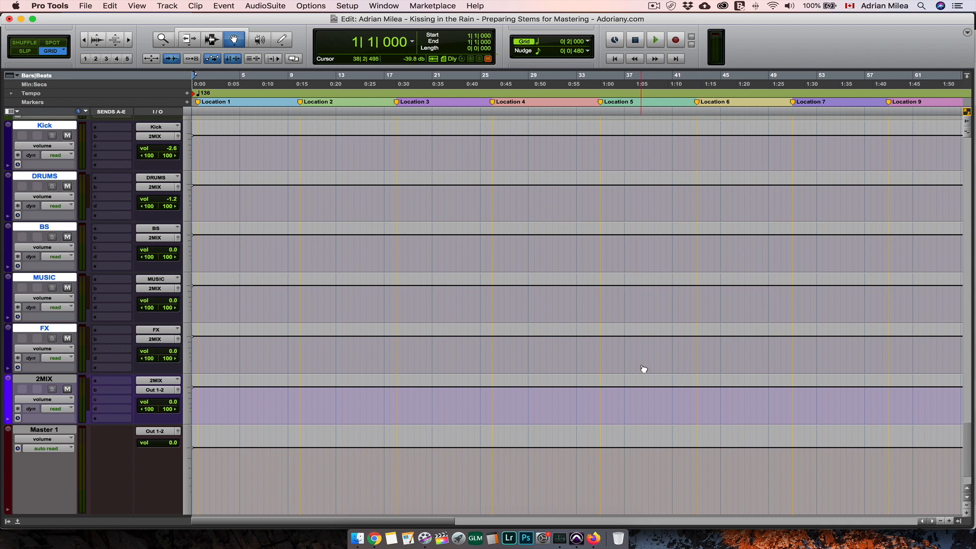
left_click(58, 379)
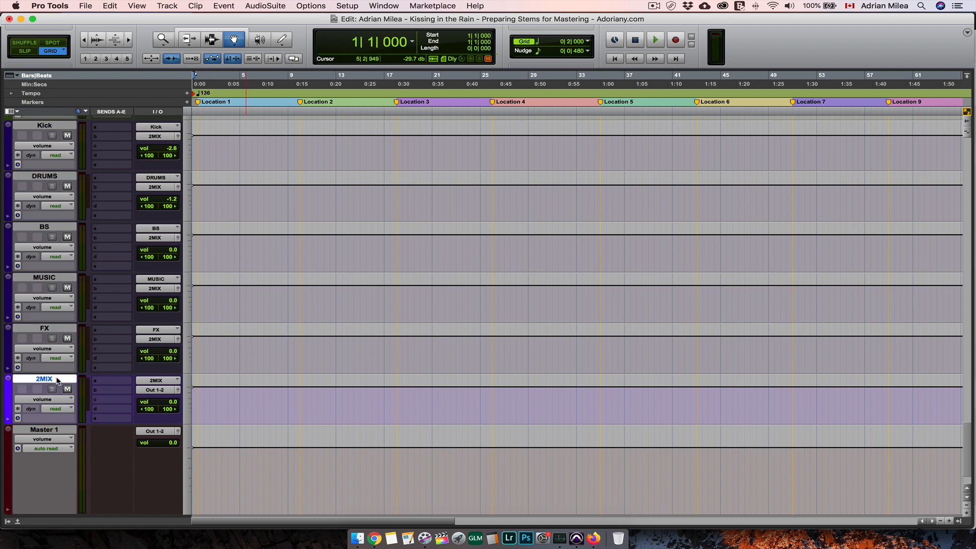
- Try out different mute combinations on the Kick, DRUMS, BS, MUSIC and FX tracks and unmute them all again
left_click(67, 186)
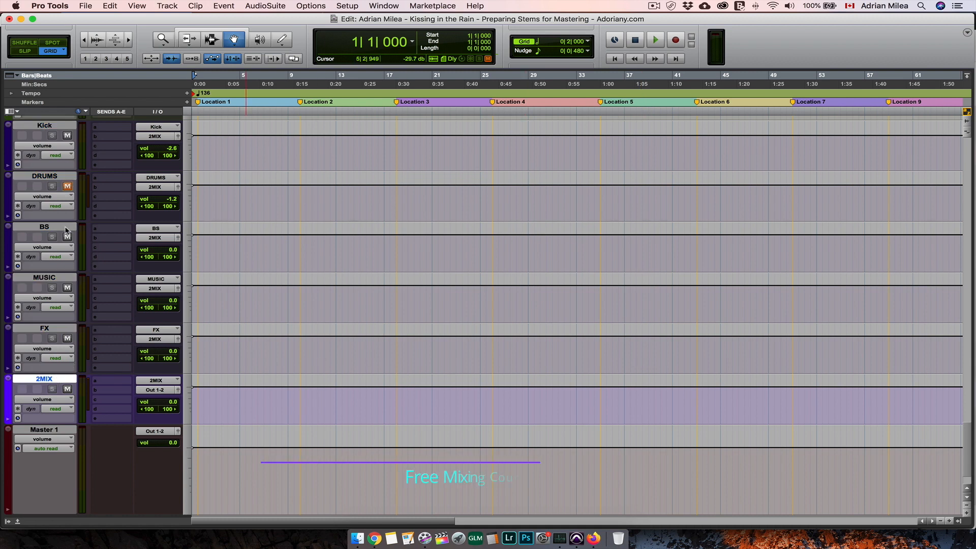
left_click(67, 288)
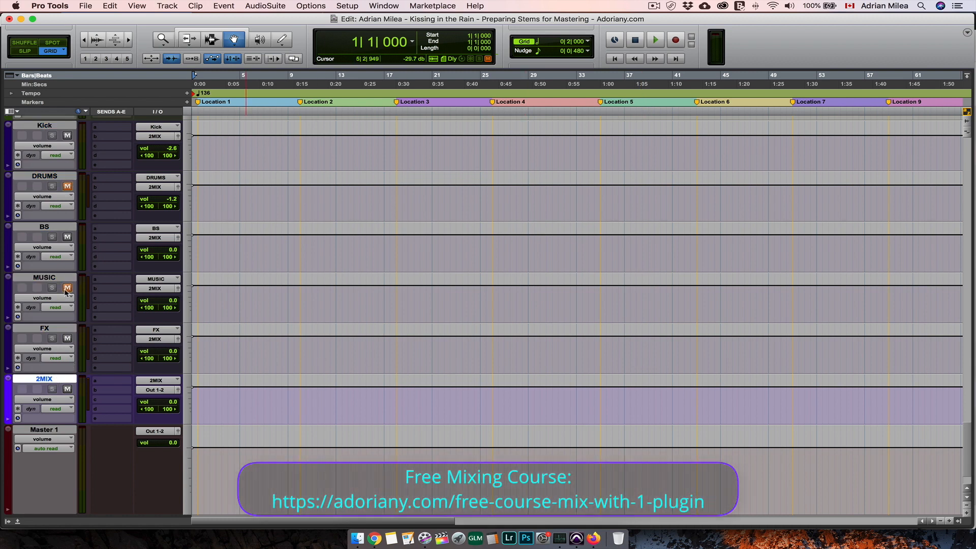
left_click(67, 338)
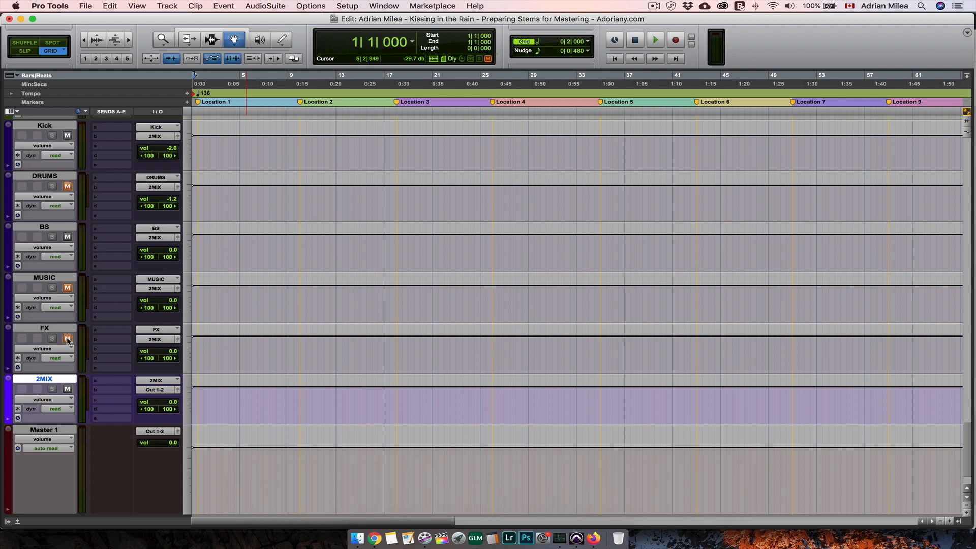
left_click(68, 339)
left_click(67, 237)
left_click(68, 136)
left_click(68, 136)
left_click(67, 186)
left_click(67, 237)
left_click(67, 288)
left_click(67, 339)
left_click(67, 340)
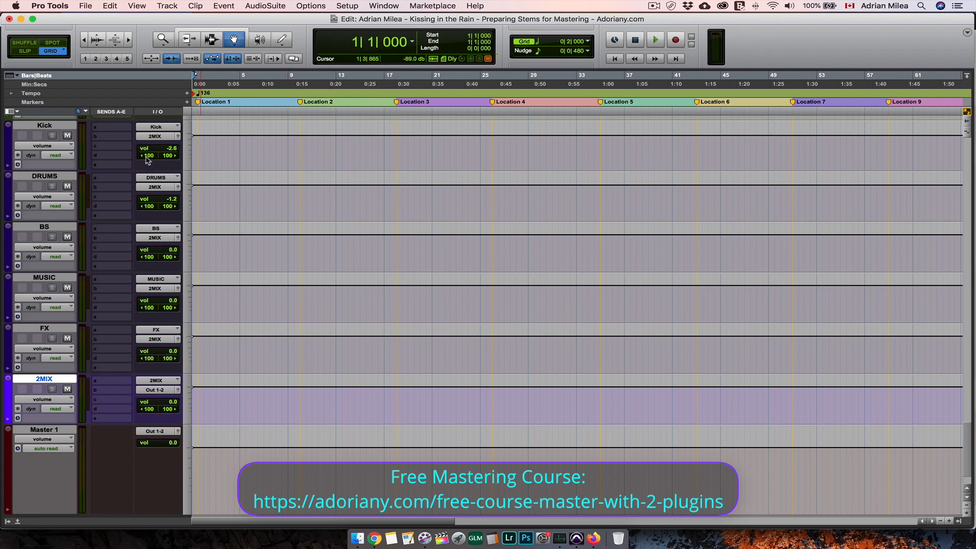
- Go through the Kick, DRUMS, BS, MUSIC and FX tracks one at a time, selecting each
left_click(51, 128)
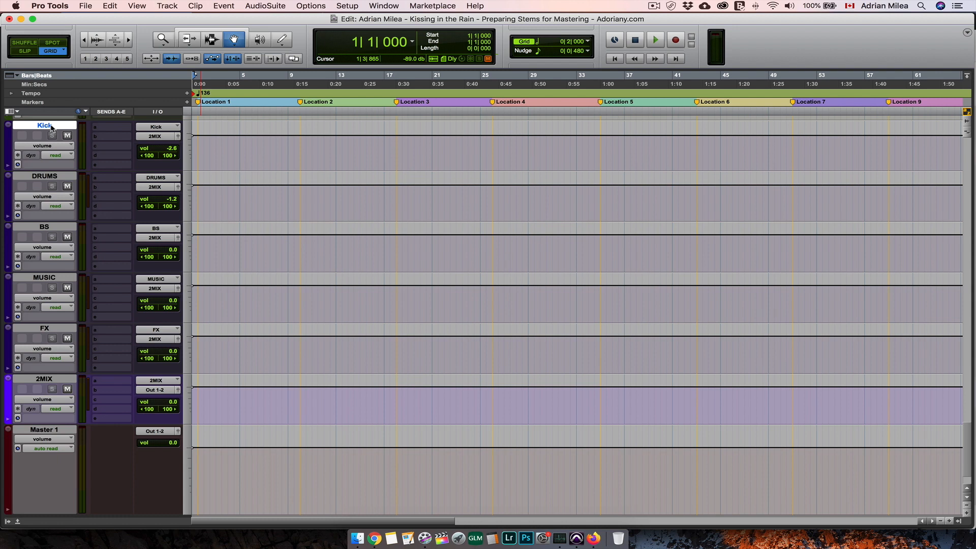
left_click(46, 176)
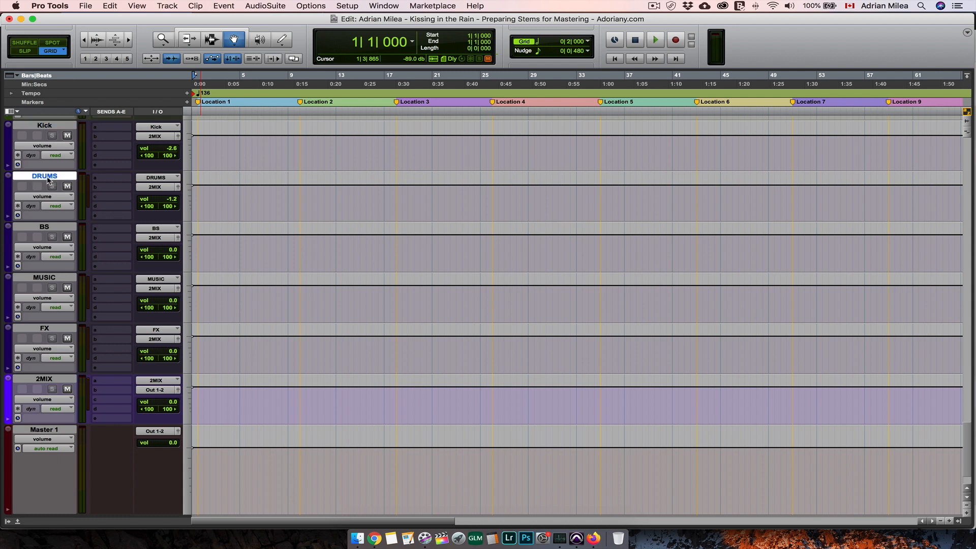
left_click(47, 228)
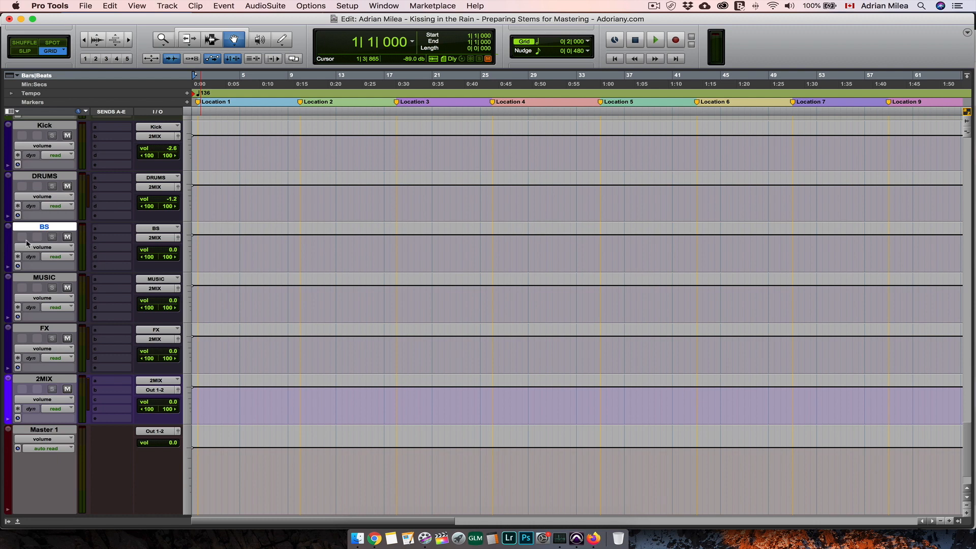
left_click(47, 279)
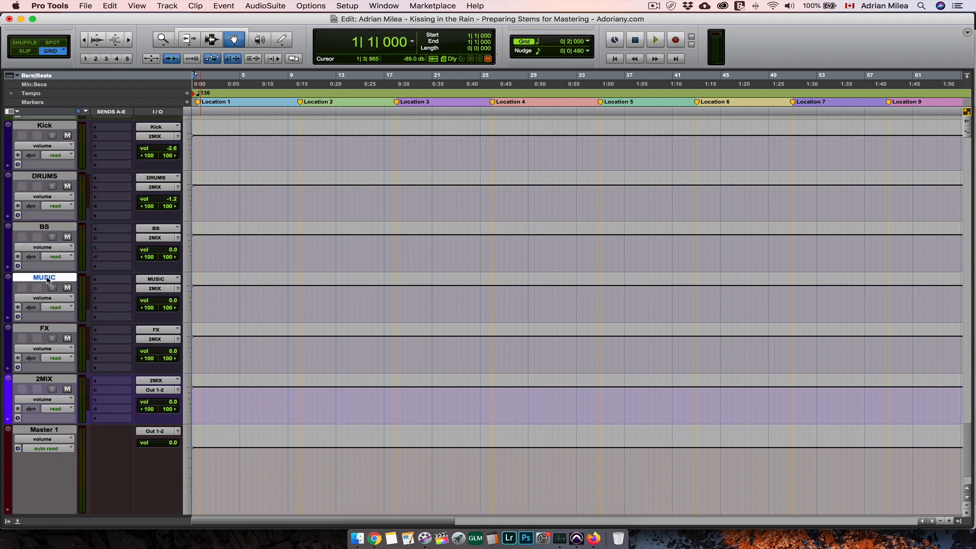
left_click(51, 332)
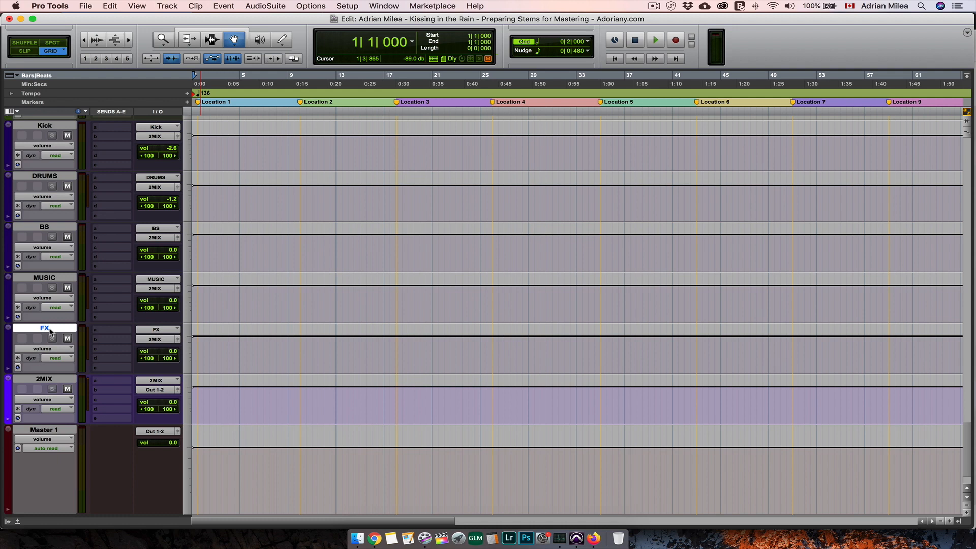
- Route the Kick and DRUMS outputs to new stereo audio tracks named Kick STEM and DRUMS STEM, each created next to its source
left_click(157, 136)
left_click(163, 170)
type("Kick STEM")
left_click(684, 220)
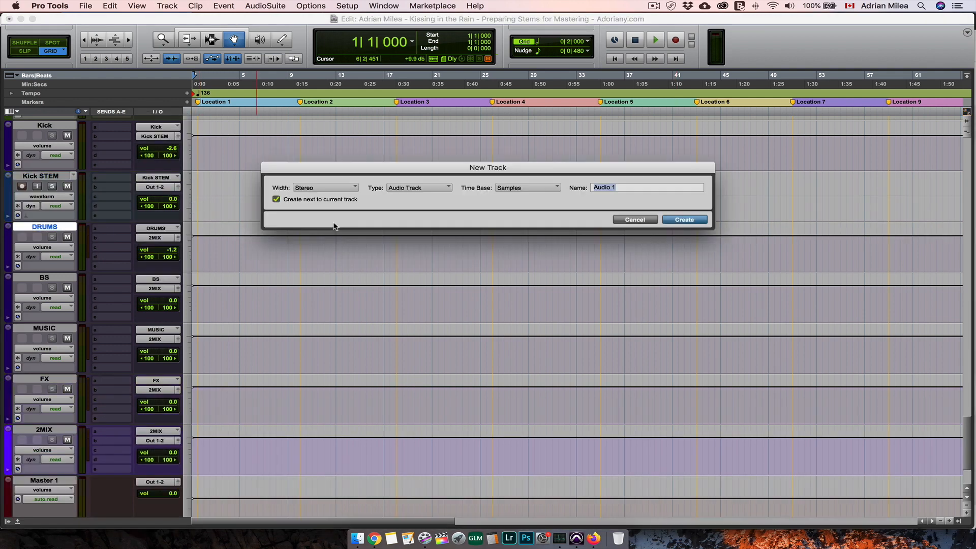
type("DRUMS STEM")
left_click(684, 220)
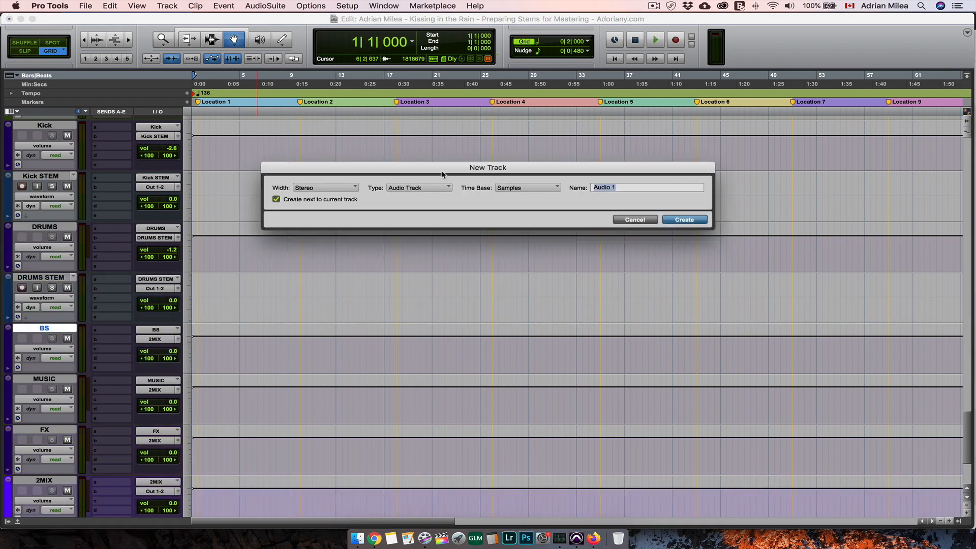
- Route the BS, MUSIC and FX outputs to new stereo audio tracks named BASS STEM, MUSIC STEM and FX STEM
type("BASS STEM")
left_click(685, 220)
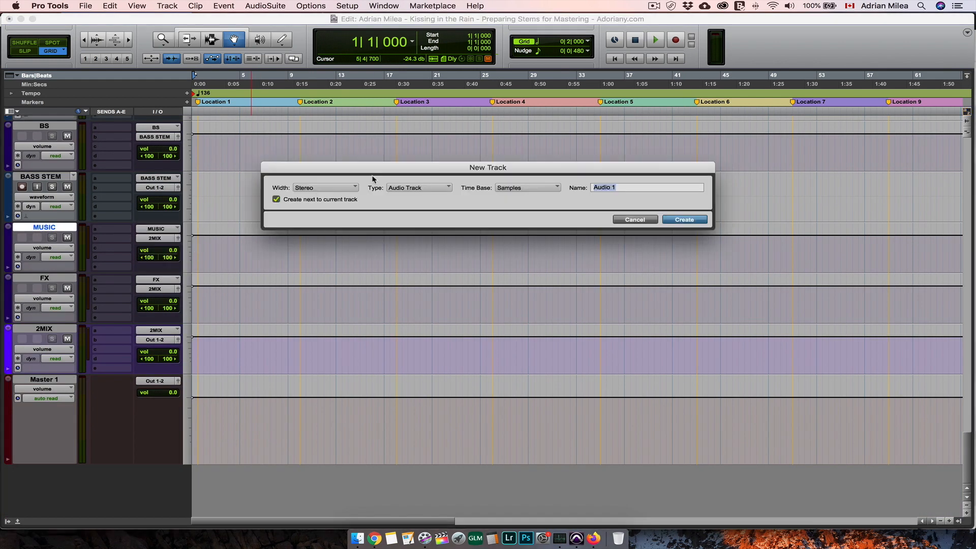
type("MUSIC STEM")
key("Return")
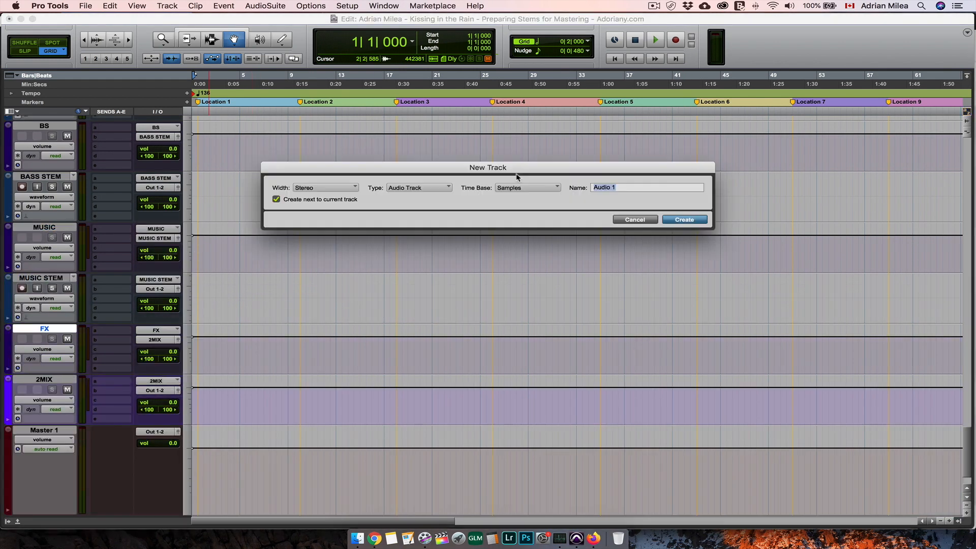
type("FX STEM")
left_click(685, 220)
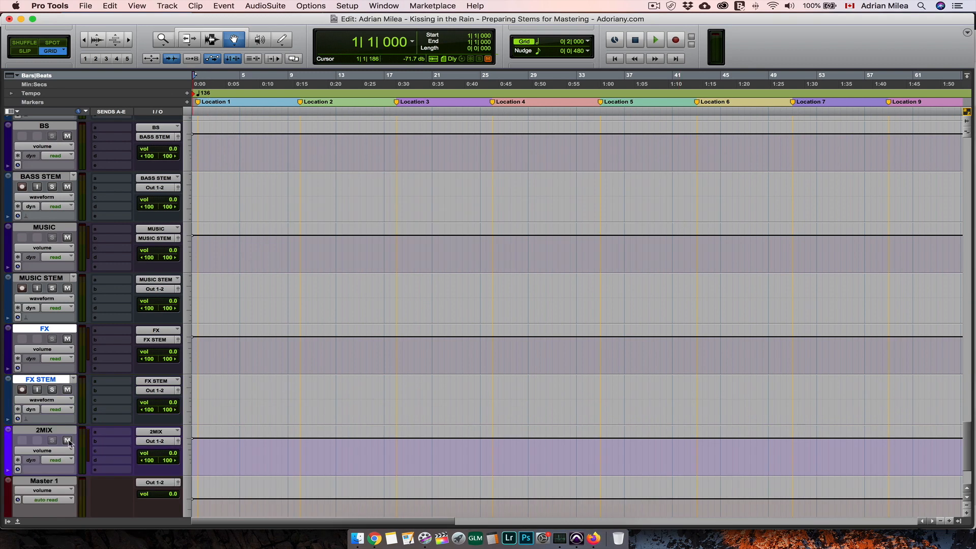
- Mute the 2MIX track and record-enable the FX, MUSIC, BASS, DRUMS and Kick STEM tracks
left_click(68, 441)
left_click(22, 390)
left_click(22, 289)
left_click(22, 188)
scroll(25, 183, "up", 5)
left_click(22, 233)
left_click(22, 131)
- Record all five armed STEM tracks simultaneously from the start of the song, checking the waveforms on each track
left_click(675, 40)
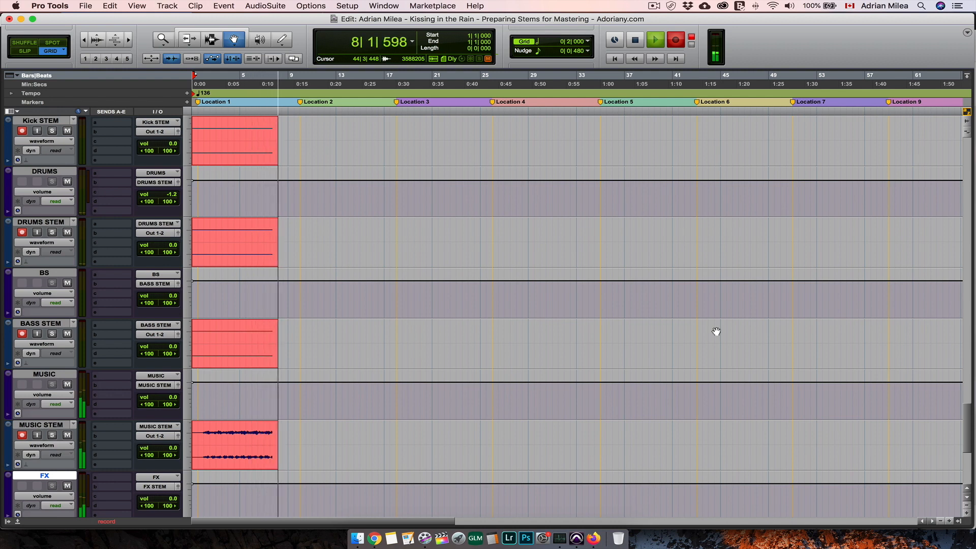
scroll(716, 331, "down", 4)
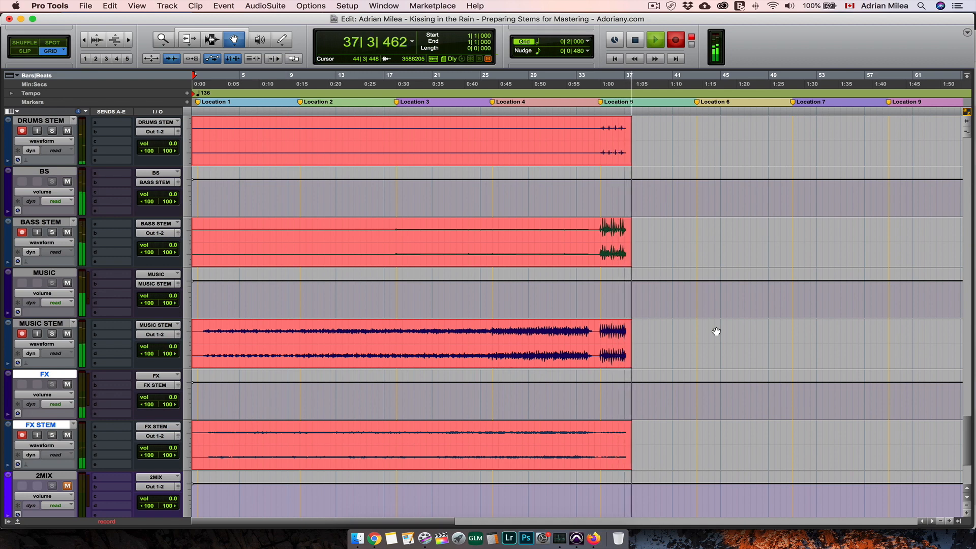
scroll(717, 331, "up", 4)
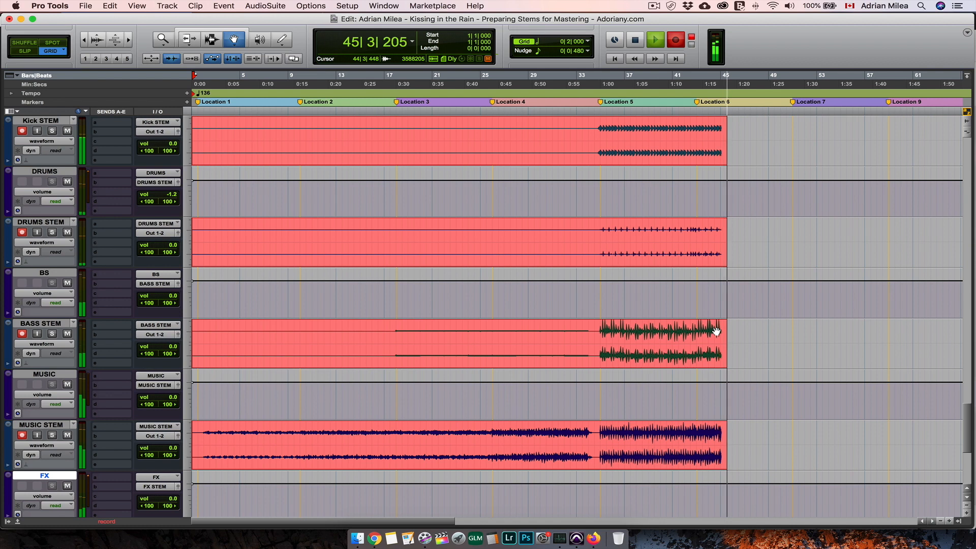
scroll(715, 331, "down", 5)
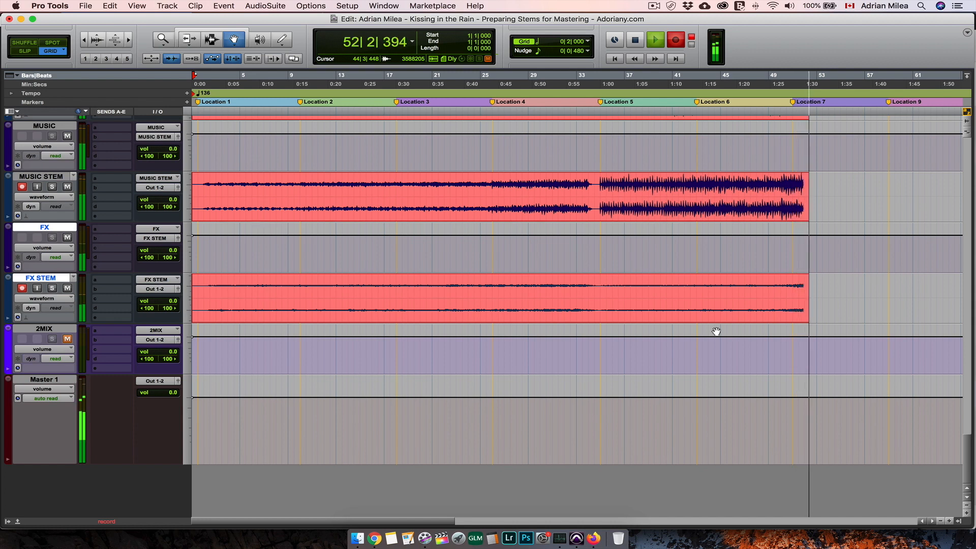
scroll(716, 331, "up", 1)
scroll(716, 332, "up", 1)
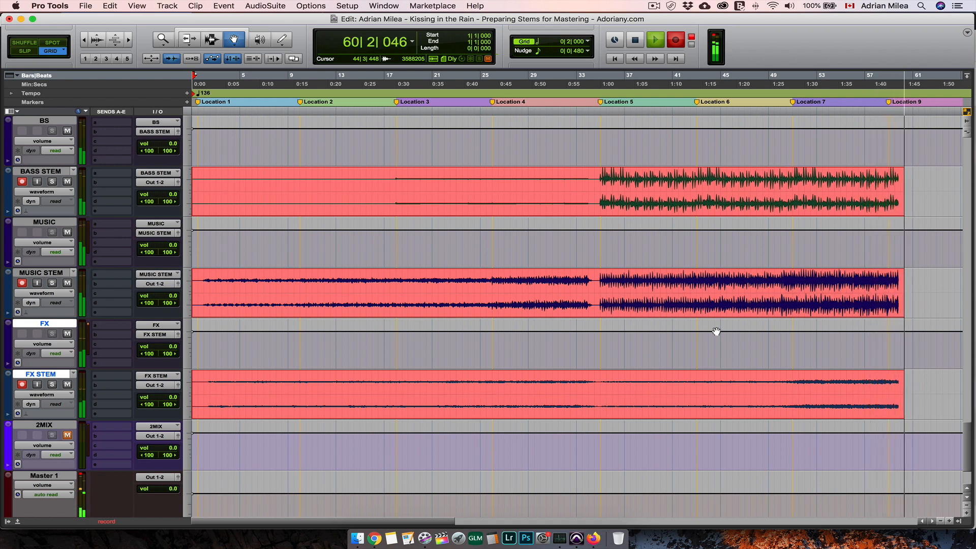
- Switch to Firefox and view the masterclass bonus page and the Free Tips download page
left_click(595, 540)
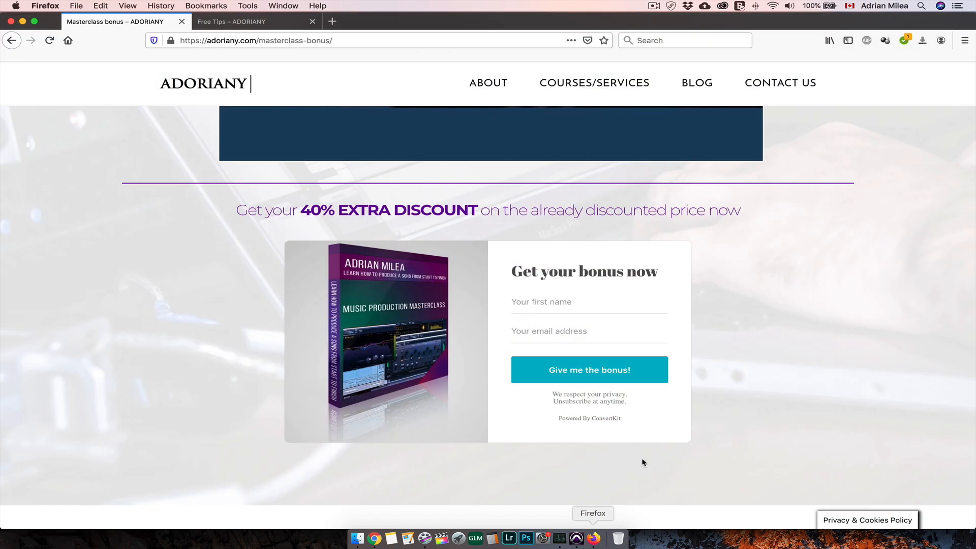
scroll(739, 291, "up", 1)
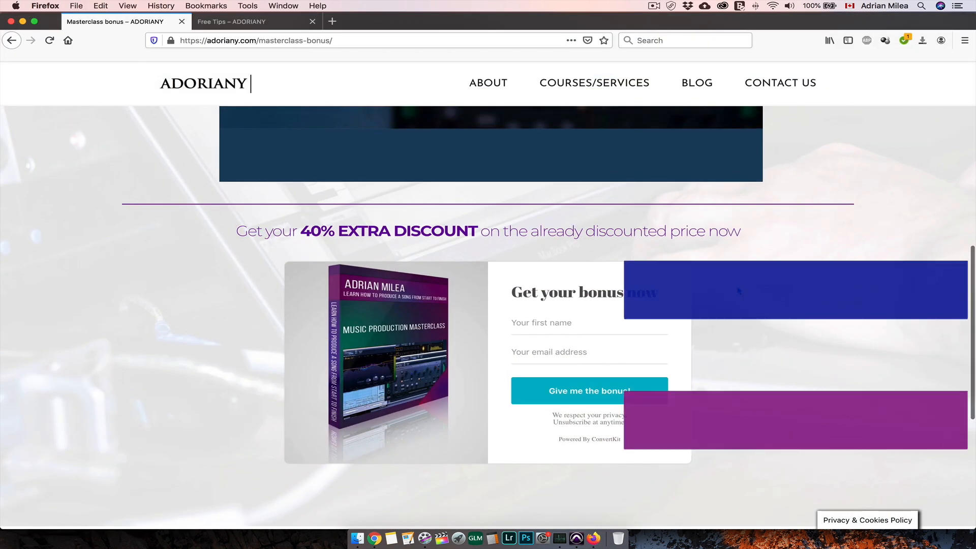
left_click(258, 25)
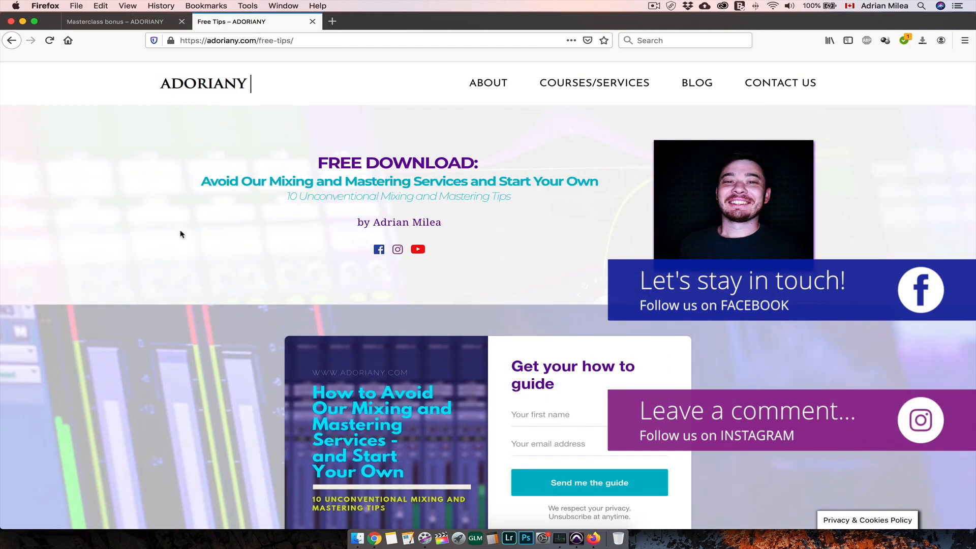
scroll(180, 234, "down", 1)
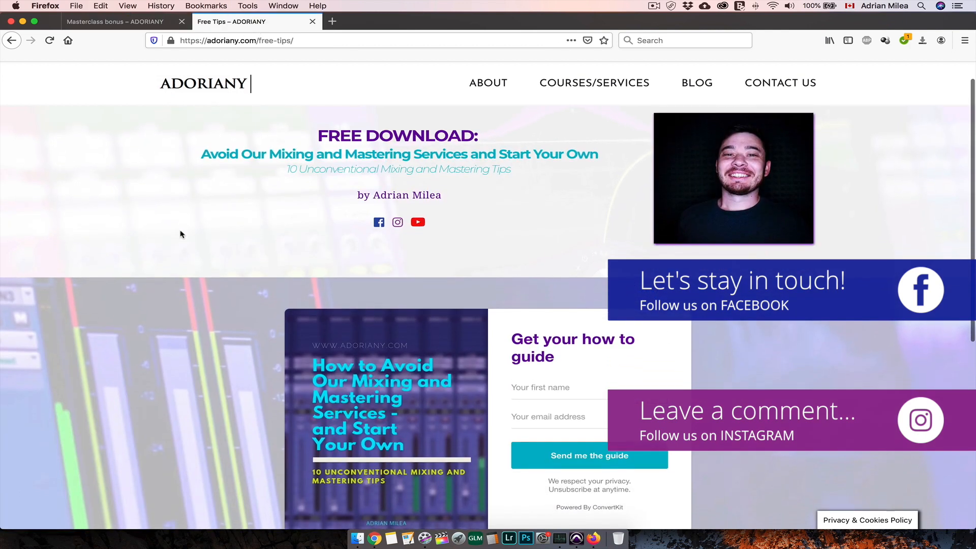
scroll(181, 234, "down", 1)
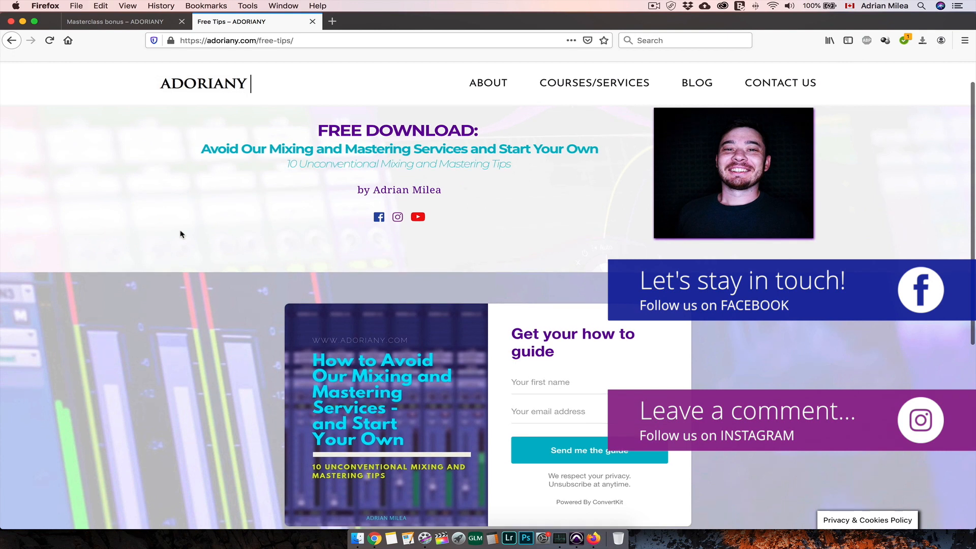